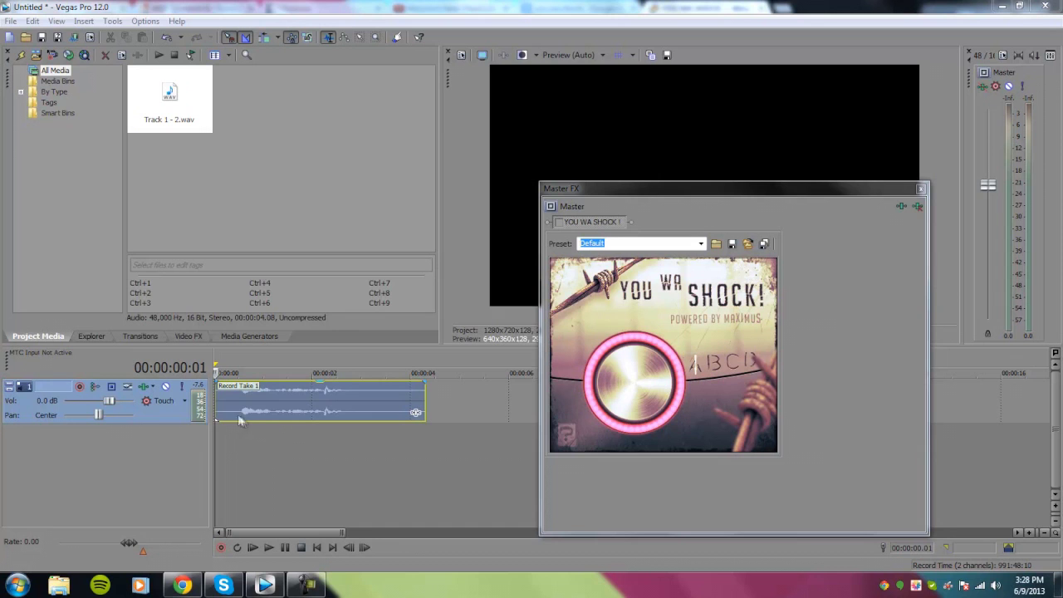
# - Play and stop the Record Take 1 audio, nudge the event earlier, and switch on YOU WA SHOCK!
pyautogui.scroll(2, 236, 413)
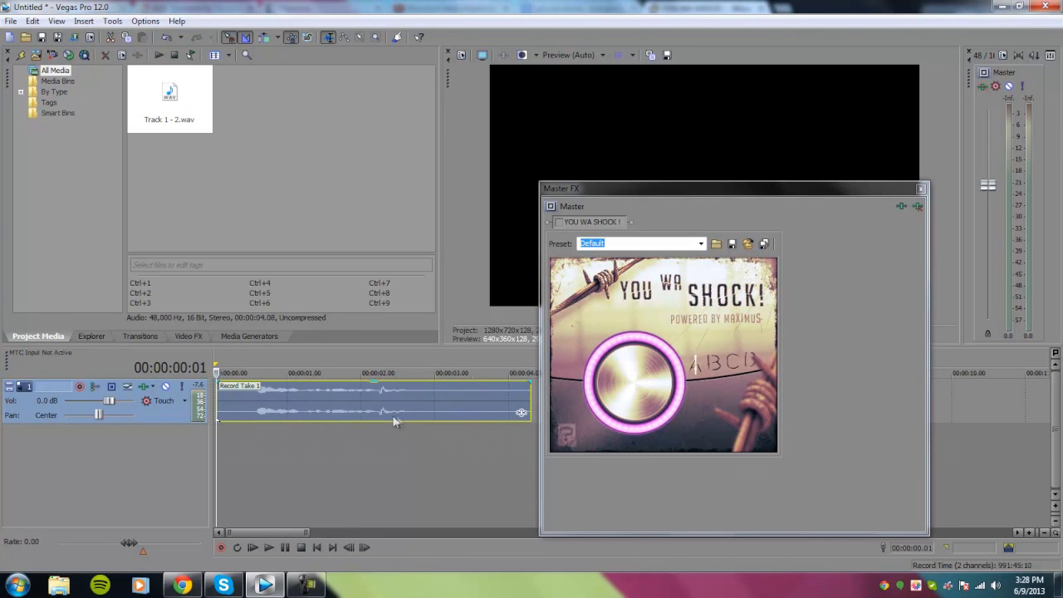
pyautogui.click(268, 548)
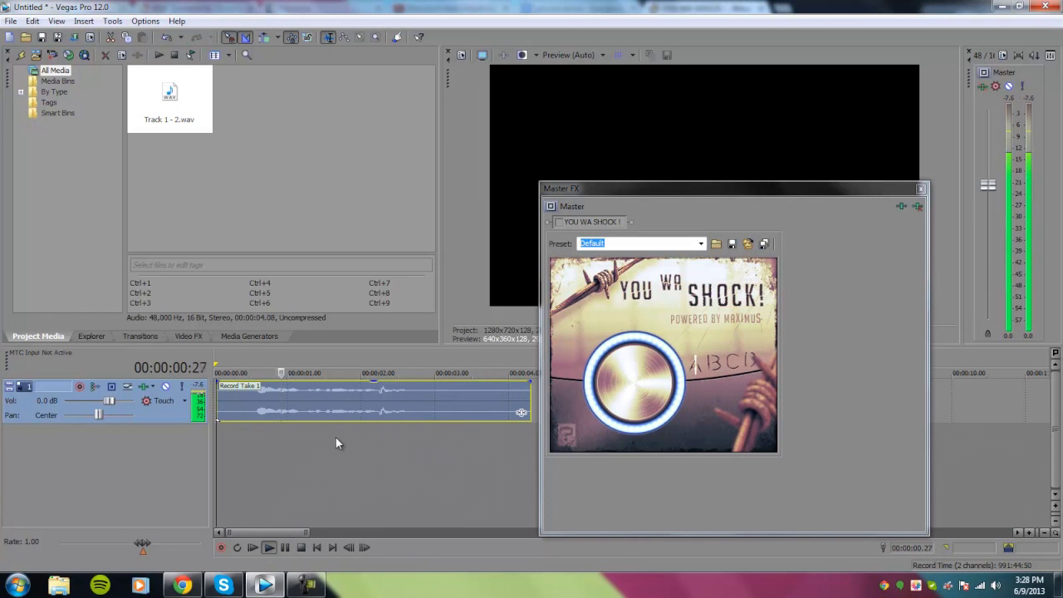
pyautogui.click(285, 547)
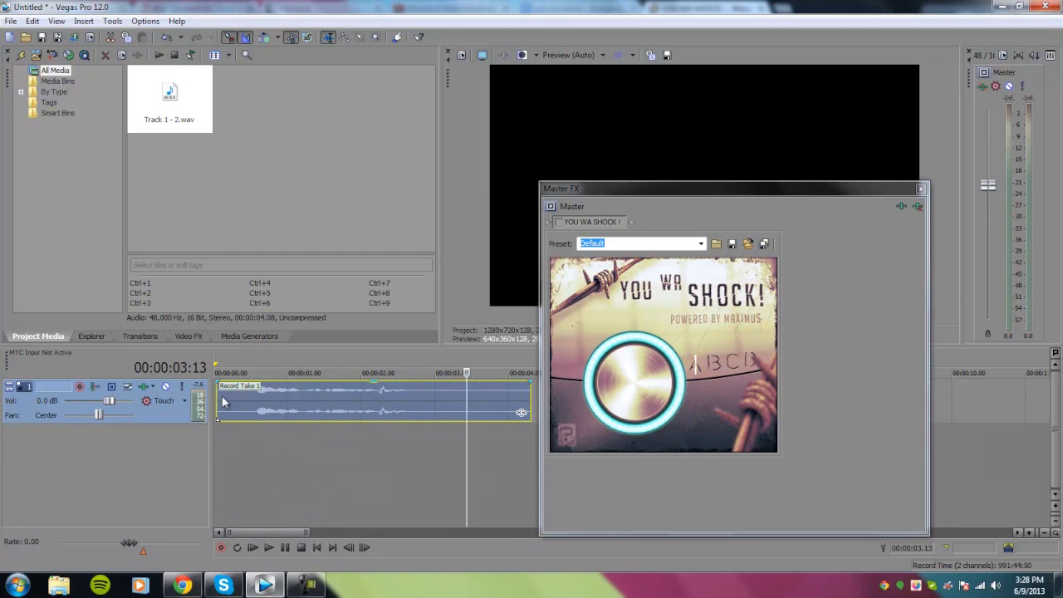
pyautogui.moveTo(223, 400); pyautogui.dragTo(217, 399)
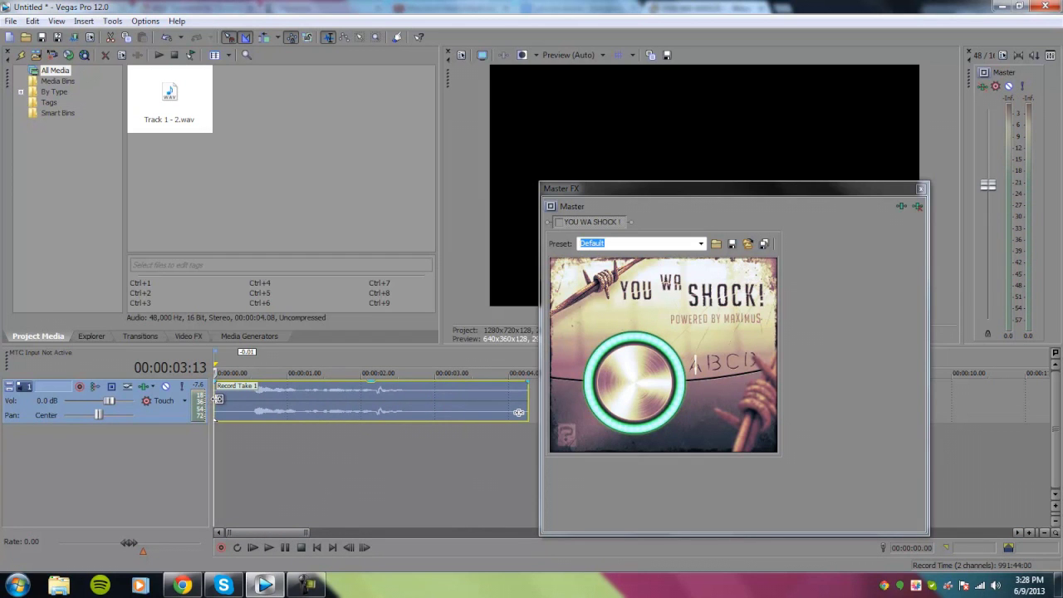
pyautogui.click(560, 223)
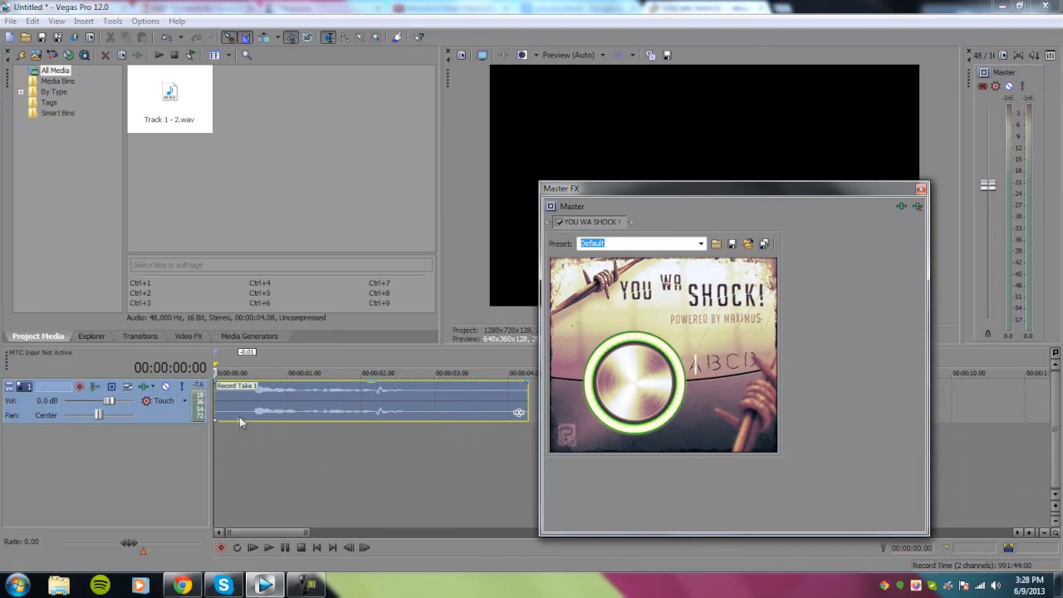
# - Play the audio from near the start with the Master effect enabled, then stop
pyautogui.click(284, 456)
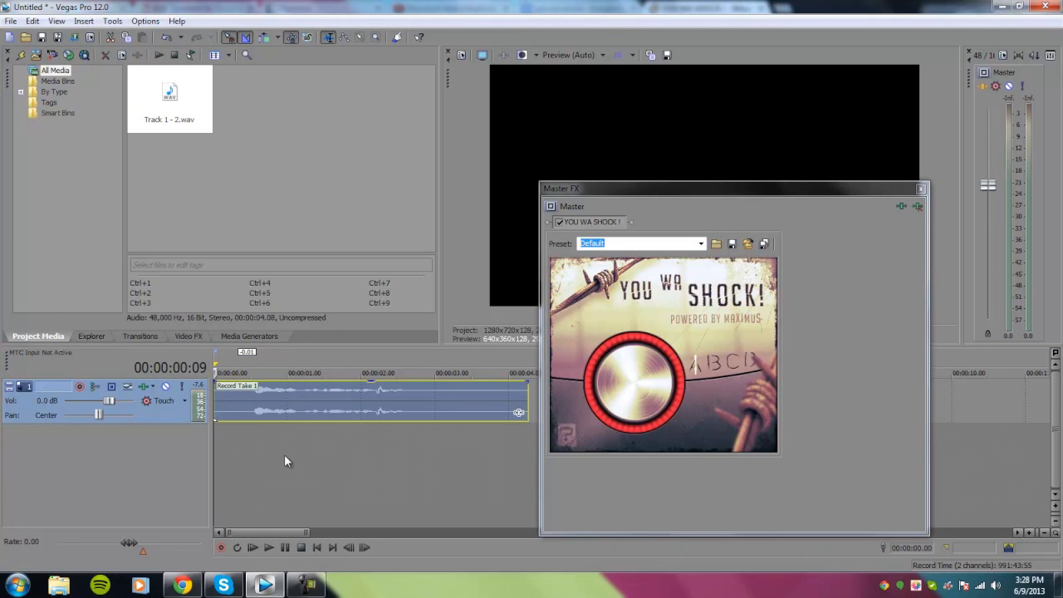
pyautogui.press('space')
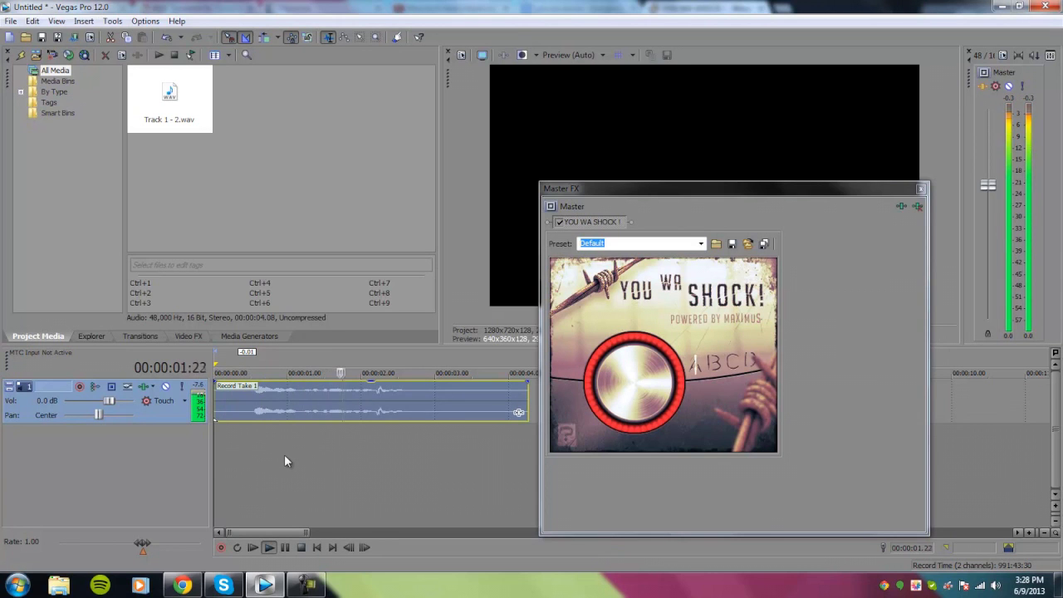
pyautogui.press('space')
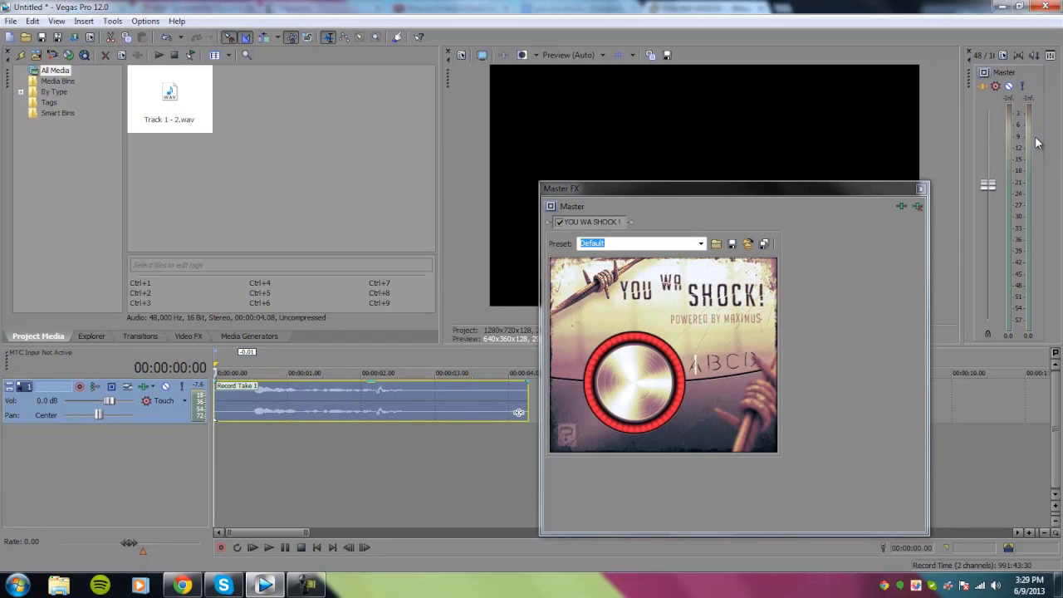
# - Minimise the browser and Vegas, then select the downloaded YOU_WA_SHOCK_ installer on the desktop
pyautogui.hotkey('alt', 'Tab')
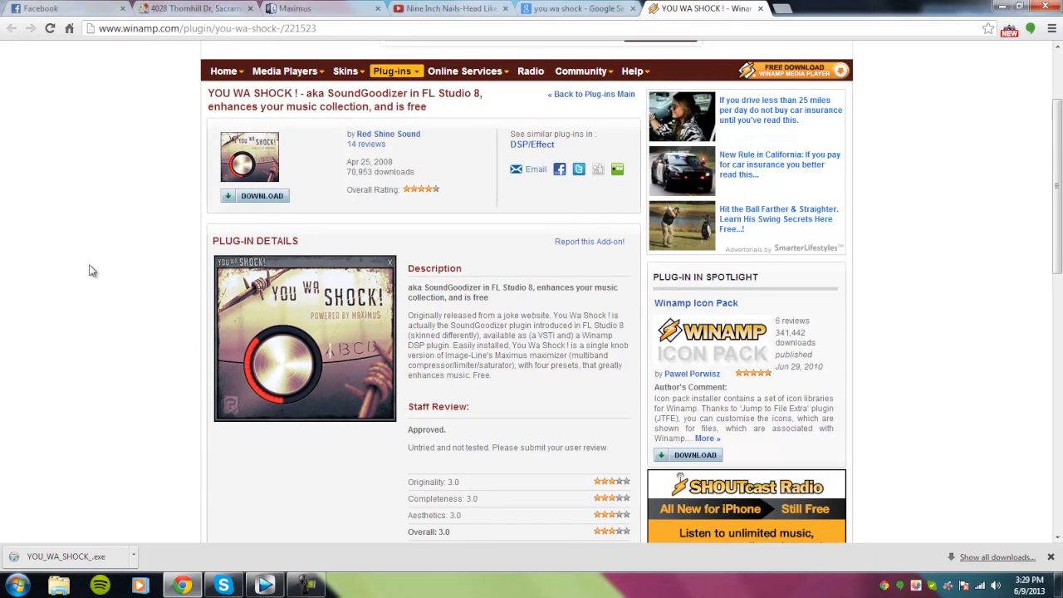
pyautogui.click(1003, 6)
pyautogui.click(1005, 5)
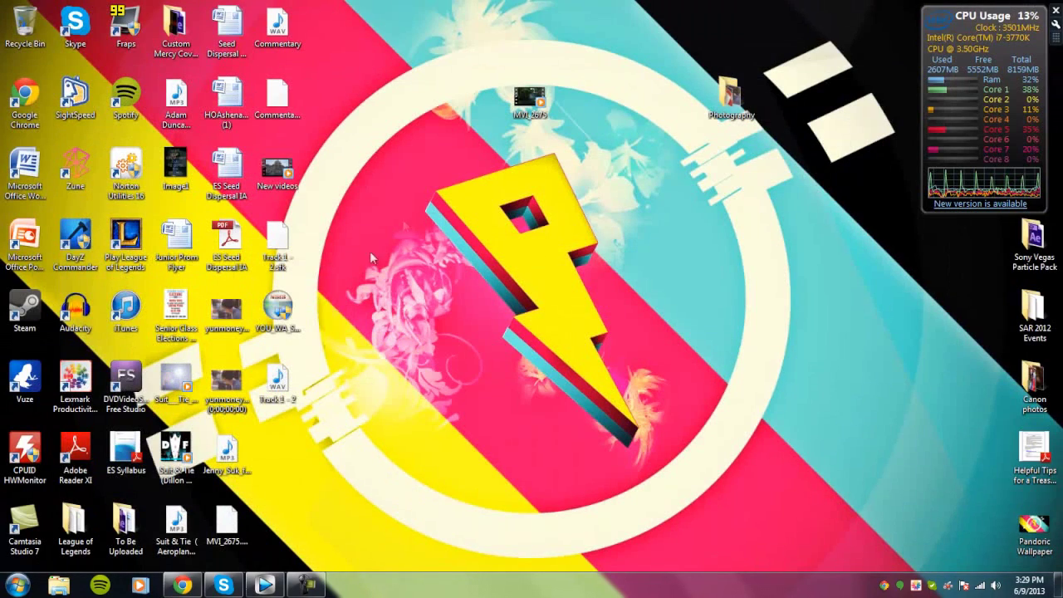
pyautogui.click(282, 308)
# - Run the YOU WA SHOCK! installer as administrator, pass Welcome and Components, and browse for the folder
pyautogui.rightClick(283, 308)
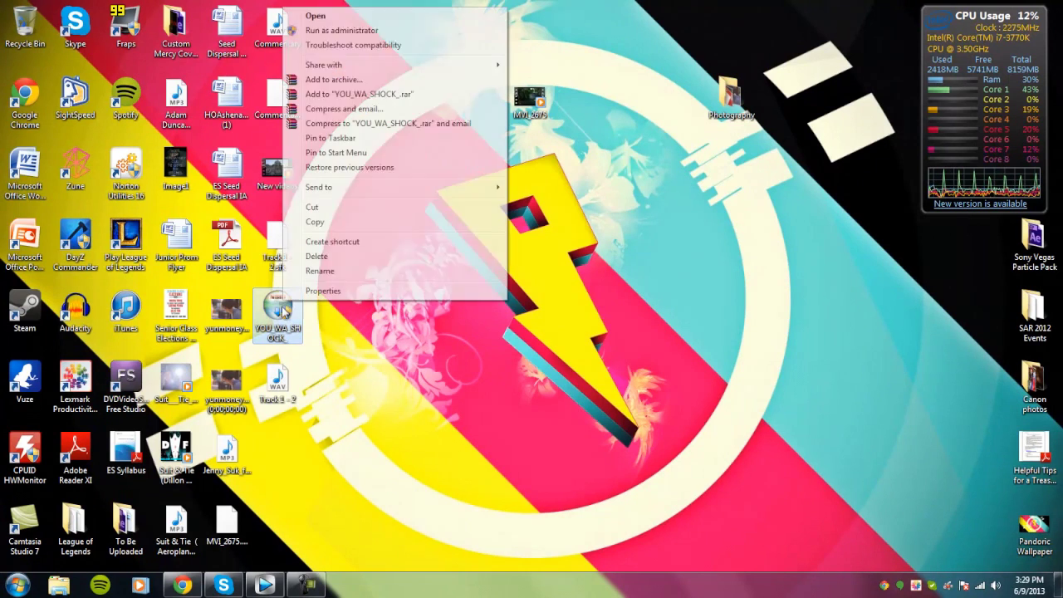
pyautogui.click(367, 30)
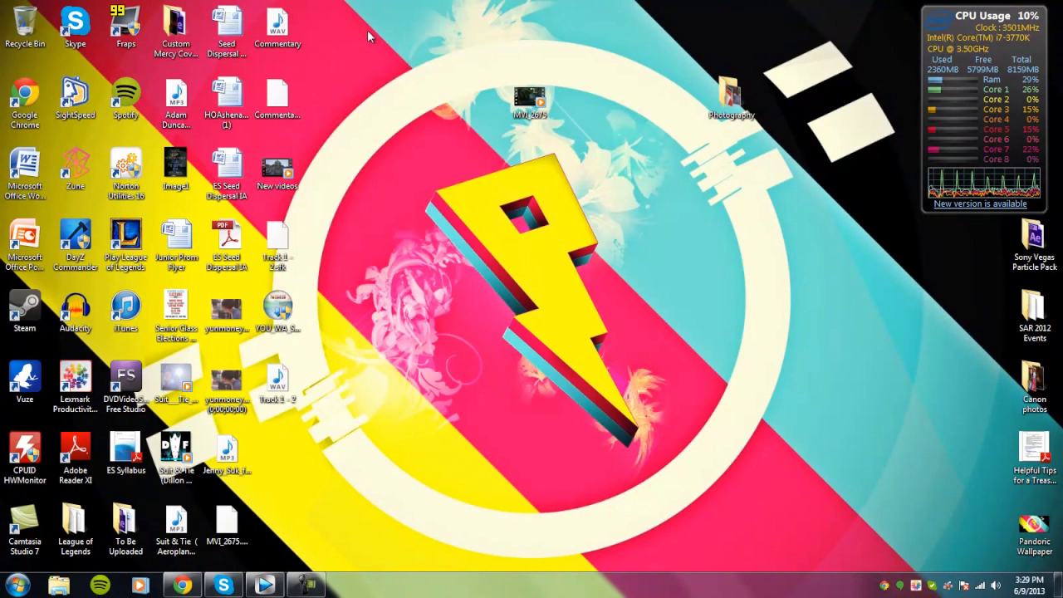
pyautogui.click(606, 398)
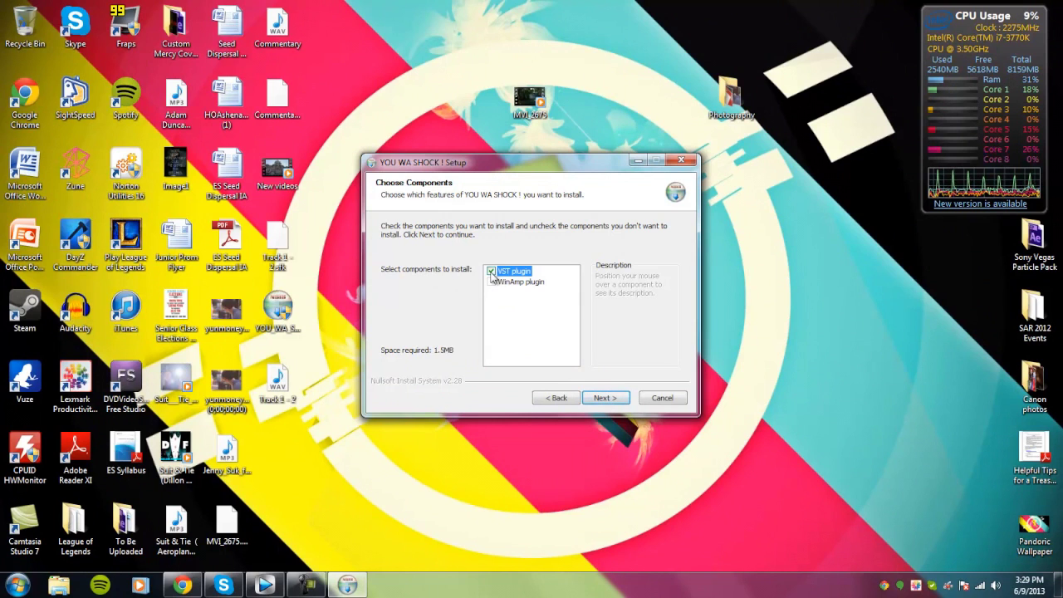
pyautogui.click(603, 398)
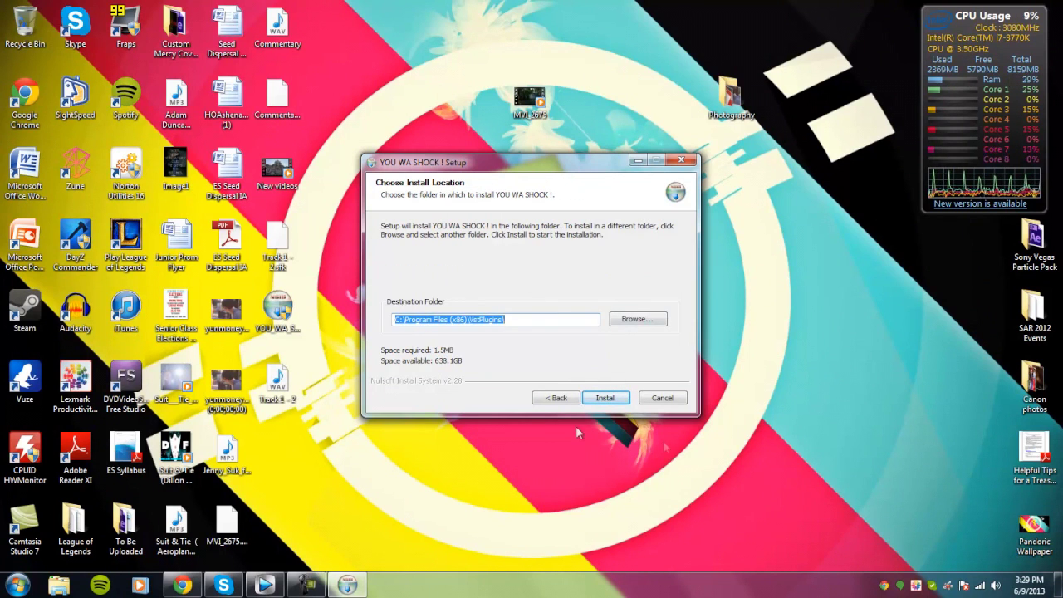
pyautogui.click(638, 320)
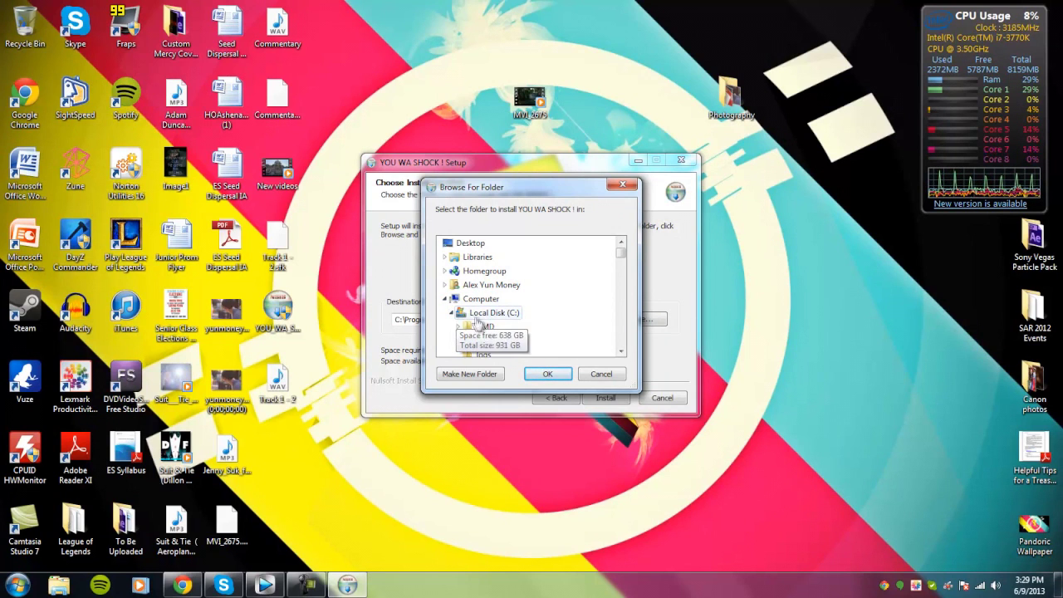
# - Pick Program Files (x86) > VstPlugins in Browse For Folder and confirm it as destination
pyautogui.scroll(-2, 621, 260)
pyautogui.click(458, 313)
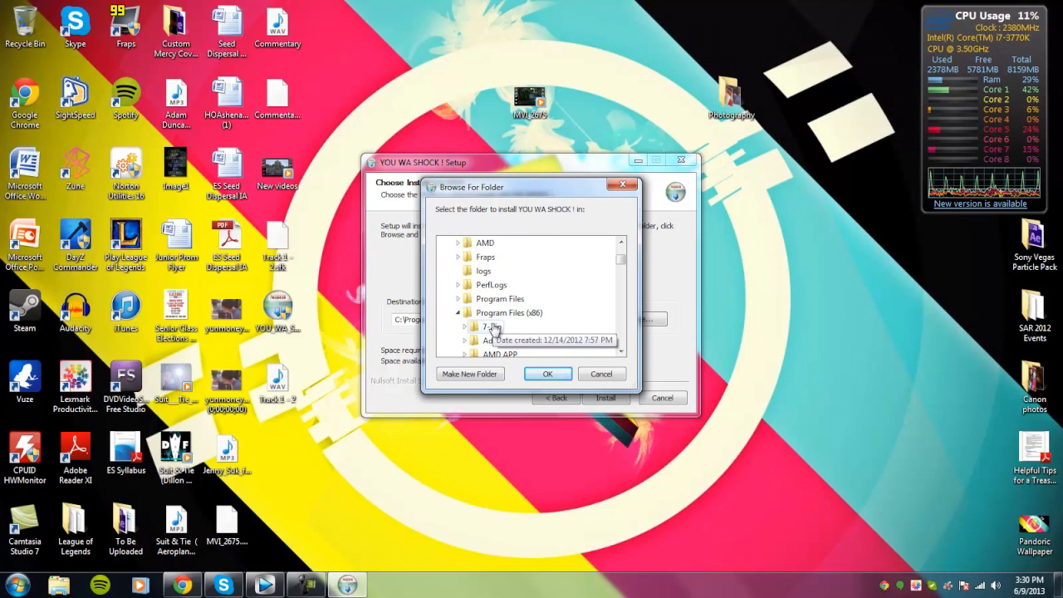
pyautogui.scroll(-2, 582, 332)
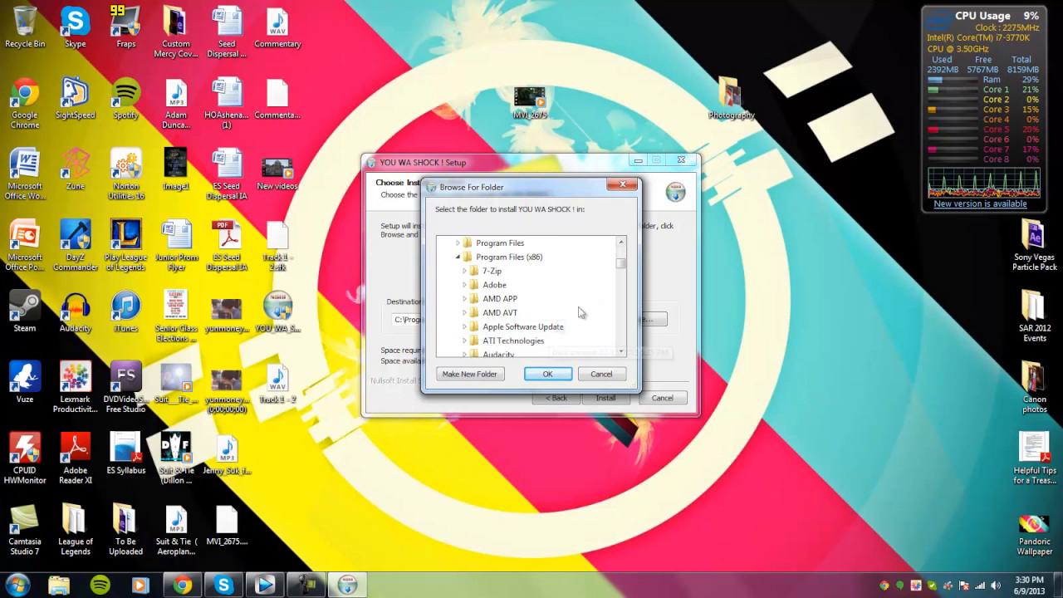
pyautogui.moveTo(622, 266); pyautogui.dragTo(619, 320)
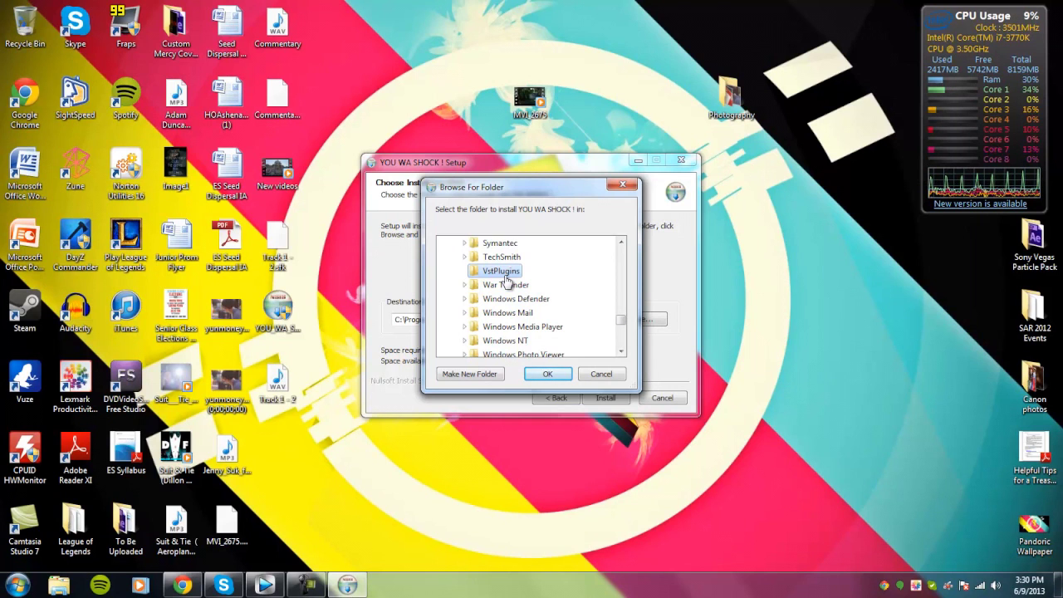
pyautogui.click(547, 374)
# - Install the plugin, ignore the YOU WA SHOCK !.dll write error, and finish setup
pyautogui.click(606, 397)
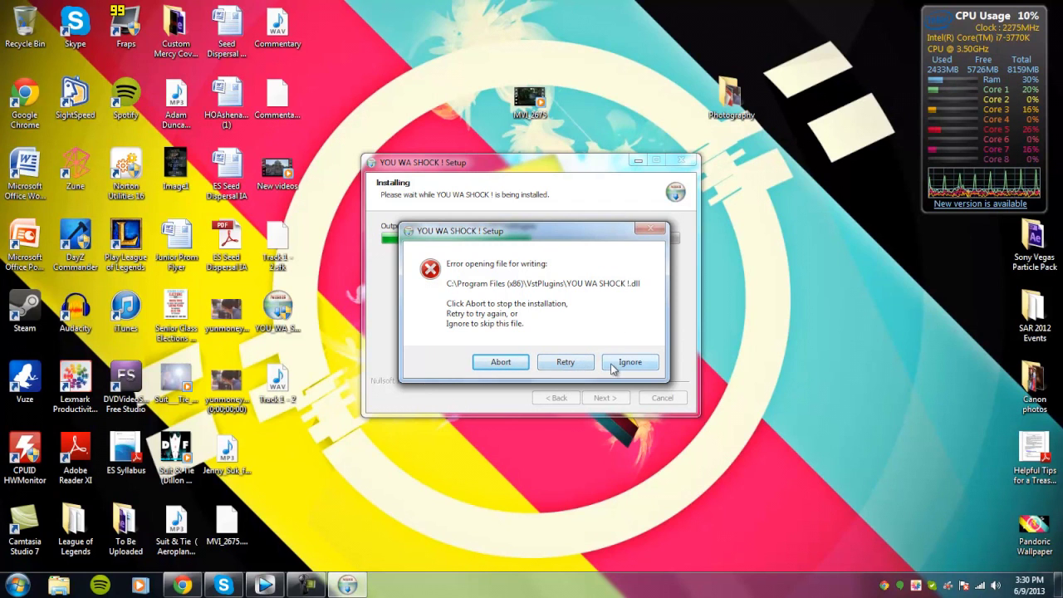
pyautogui.click(628, 363)
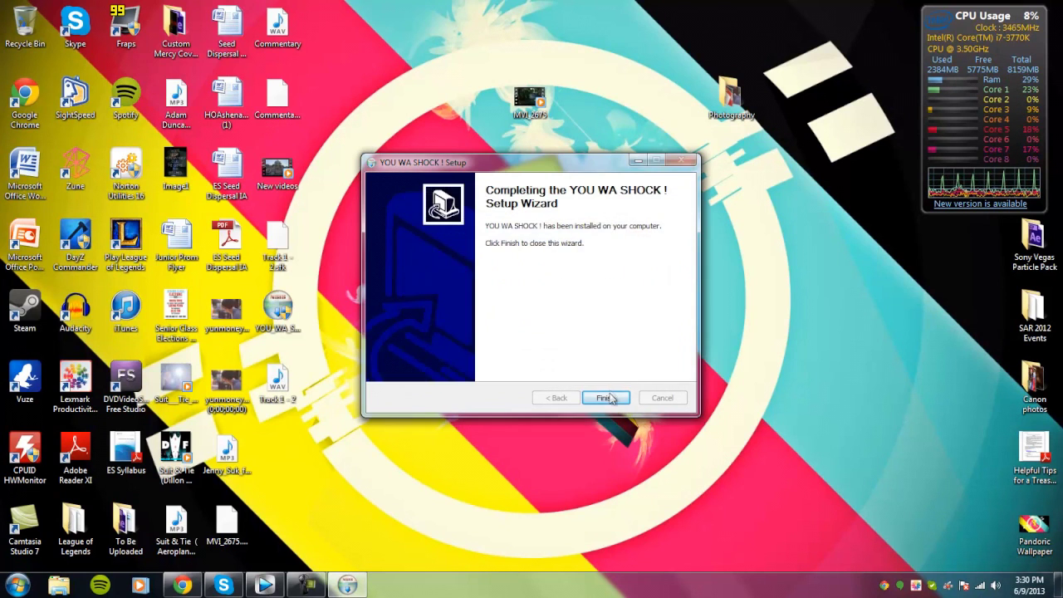
pyautogui.click(604, 397)
# - Dismiss the Program Compatibility Assistant, close Windows Help, and return to Vegas Pro
pyautogui.click(446, 365)
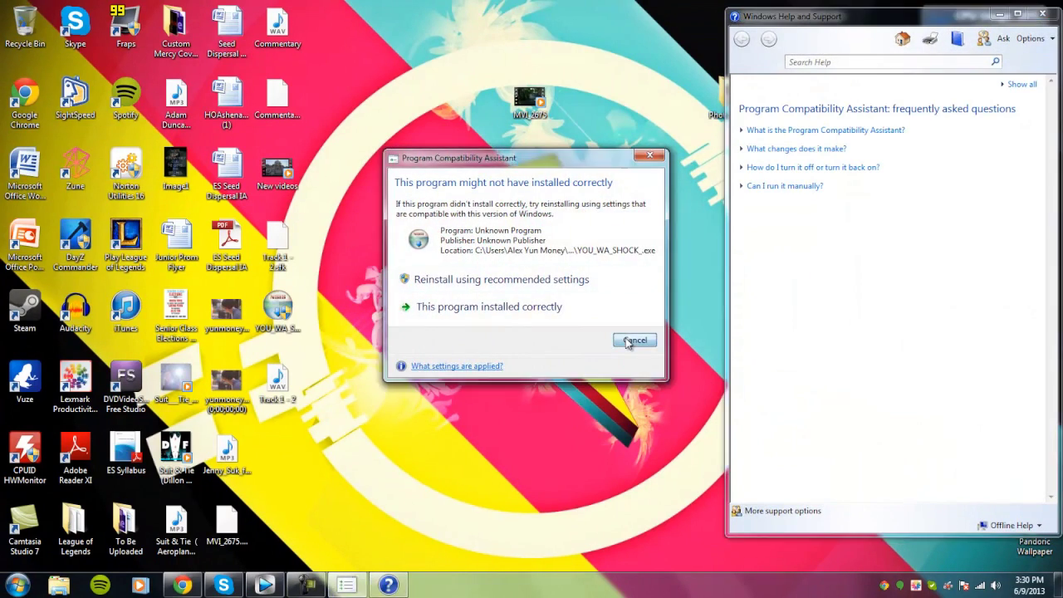
pyautogui.click(631, 339)
pyautogui.click(1042, 13)
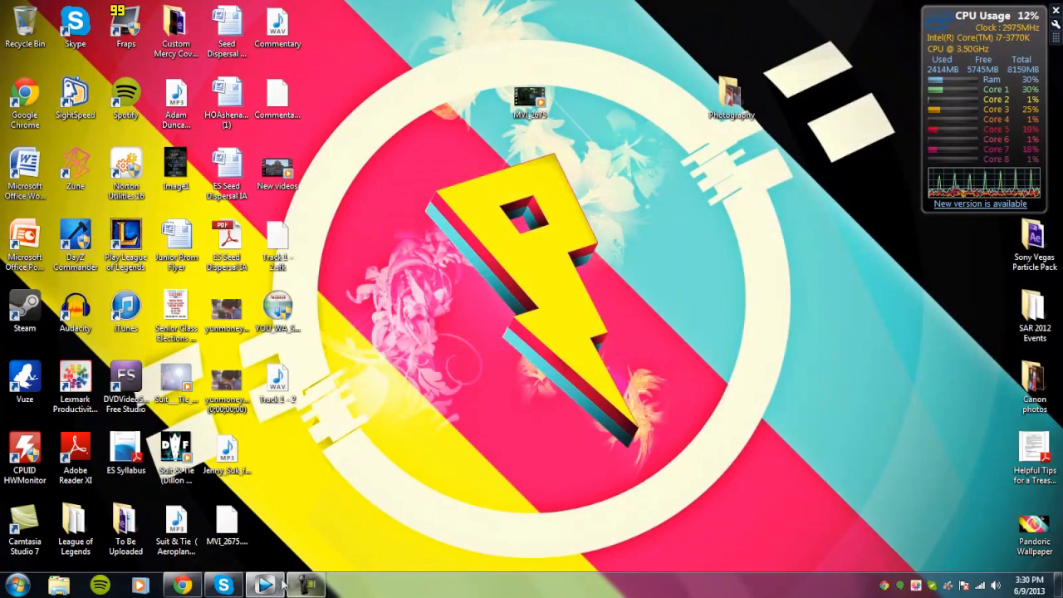
pyautogui.click(266, 585)
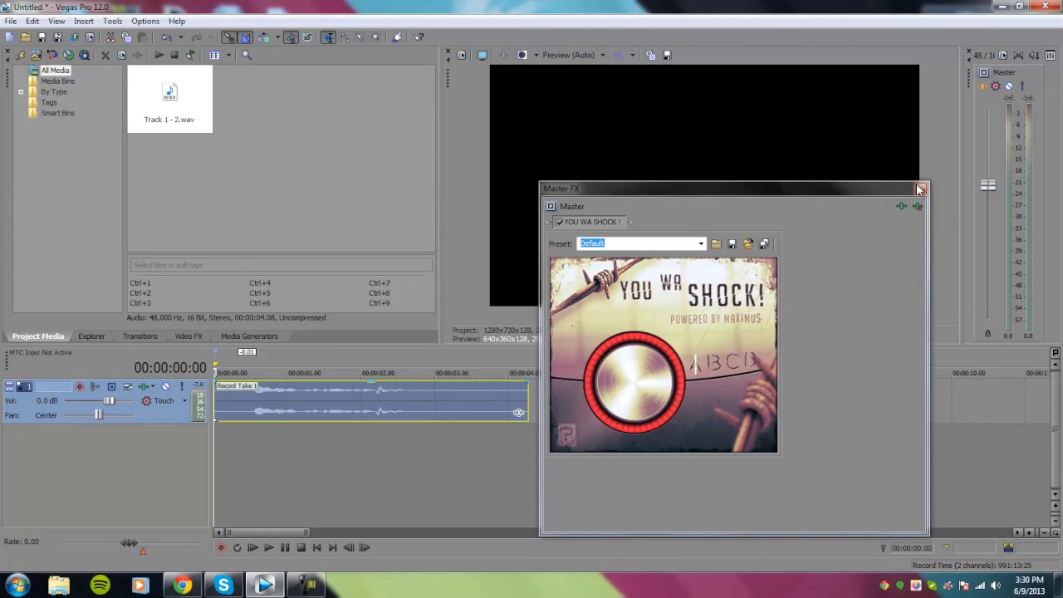
# - Close Master FX and confirm YOU WA SHOCK ! is enabled under Preferences > VST Effects
pyautogui.click(920, 189)
pyautogui.click(526, 391)
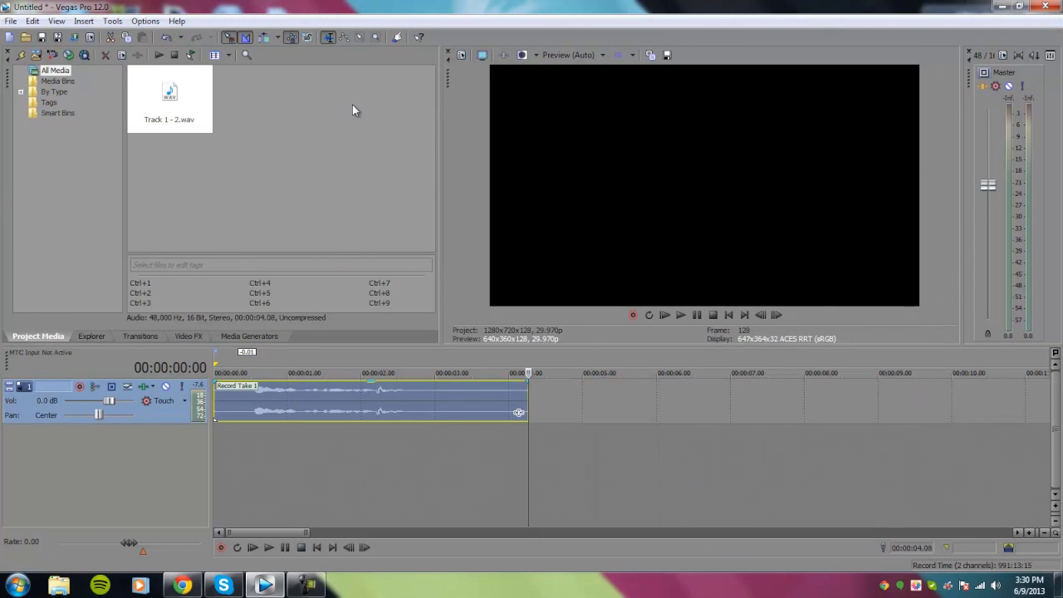
pyautogui.click(145, 21)
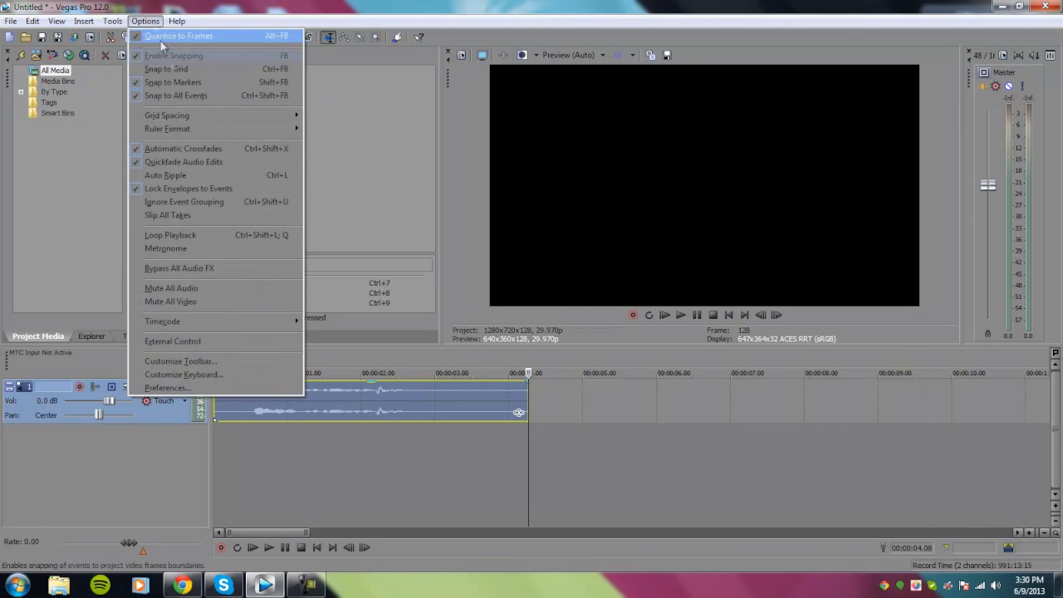
pyautogui.click(169, 388)
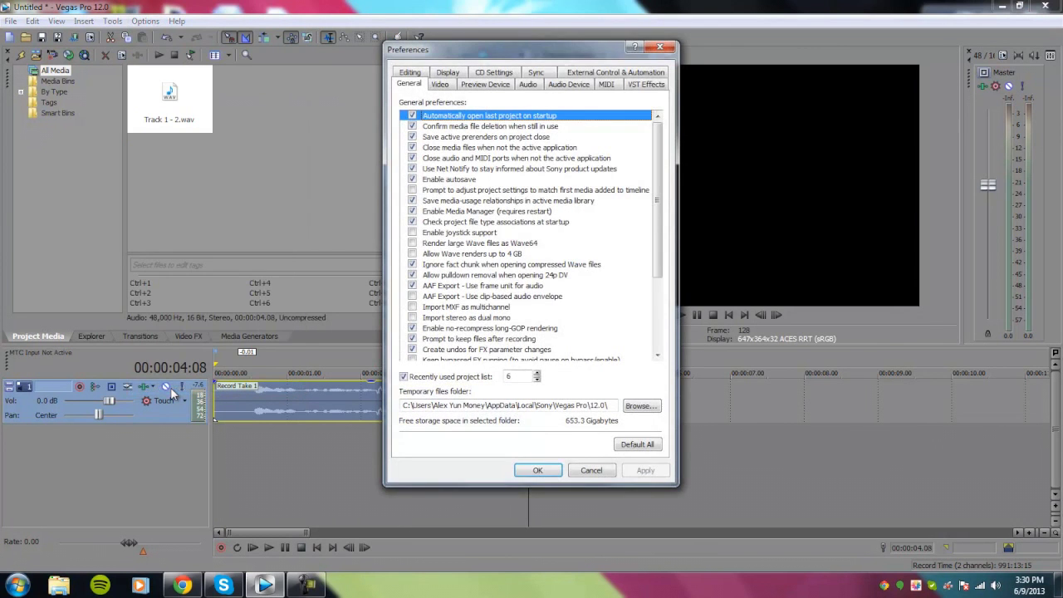
pyautogui.click(528, 85)
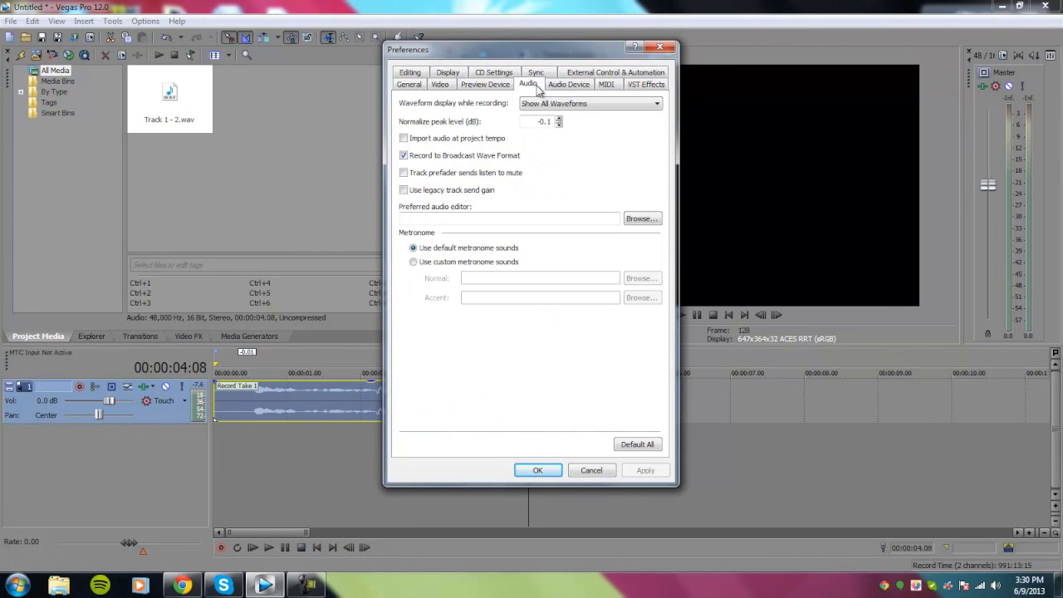
pyautogui.click(647, 84)
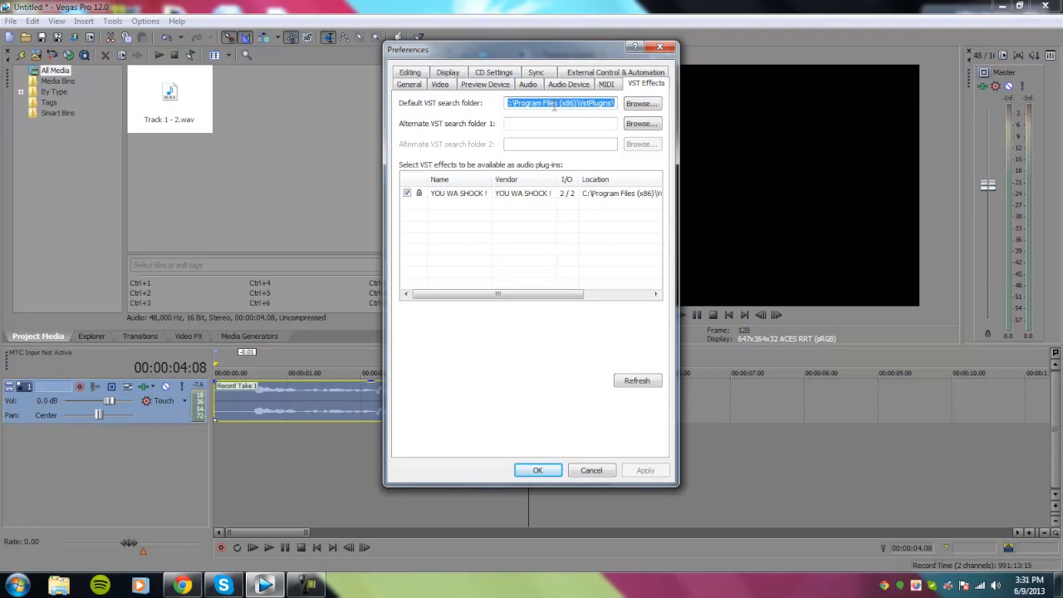
pyautogui.click(460, 195)
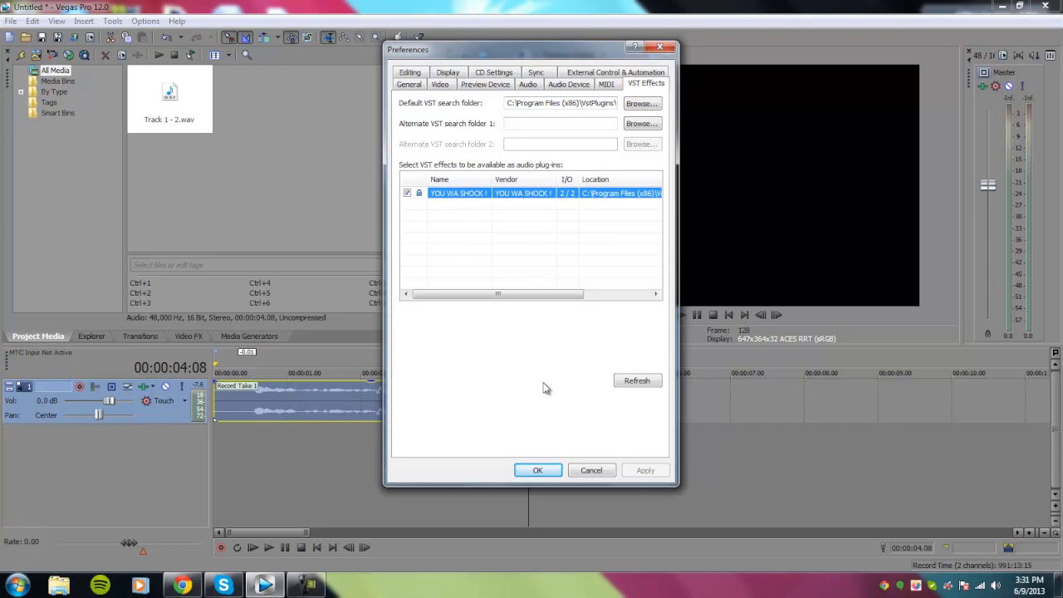
pyautogui.click(538, 470)
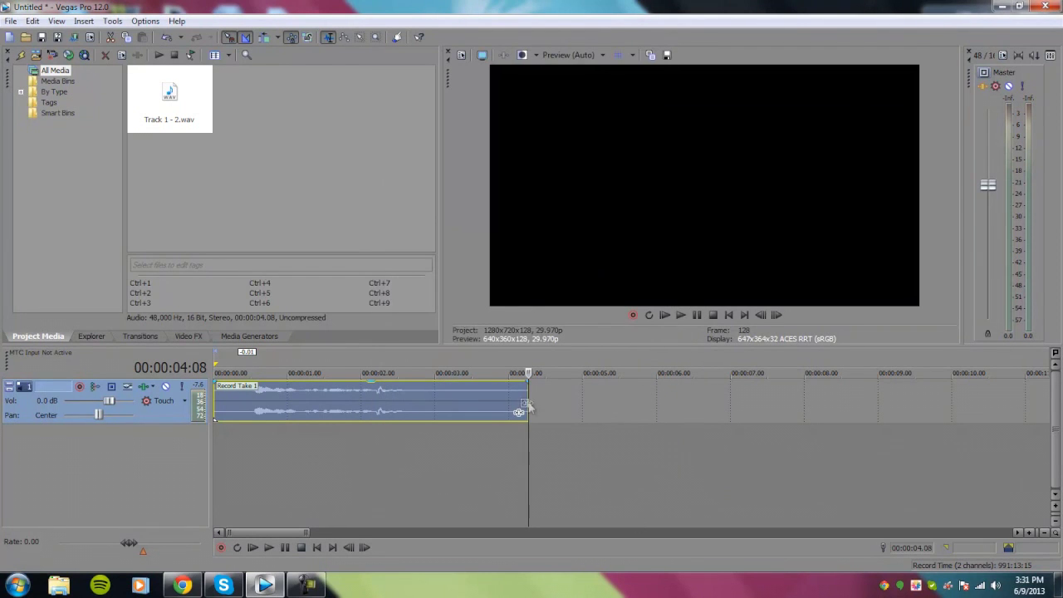
# - Add YOU WA SHOCK ! to the Master FX chain via the Plug-In Chooser and activate its knob
pyautogui.click(982, 88)
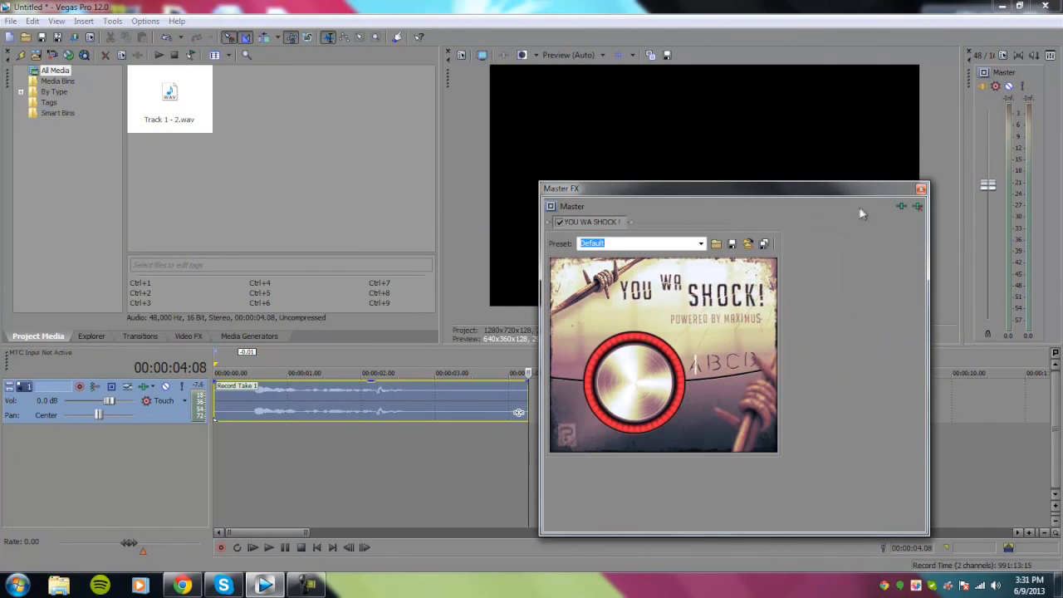
pyautogui.click(899, 205)
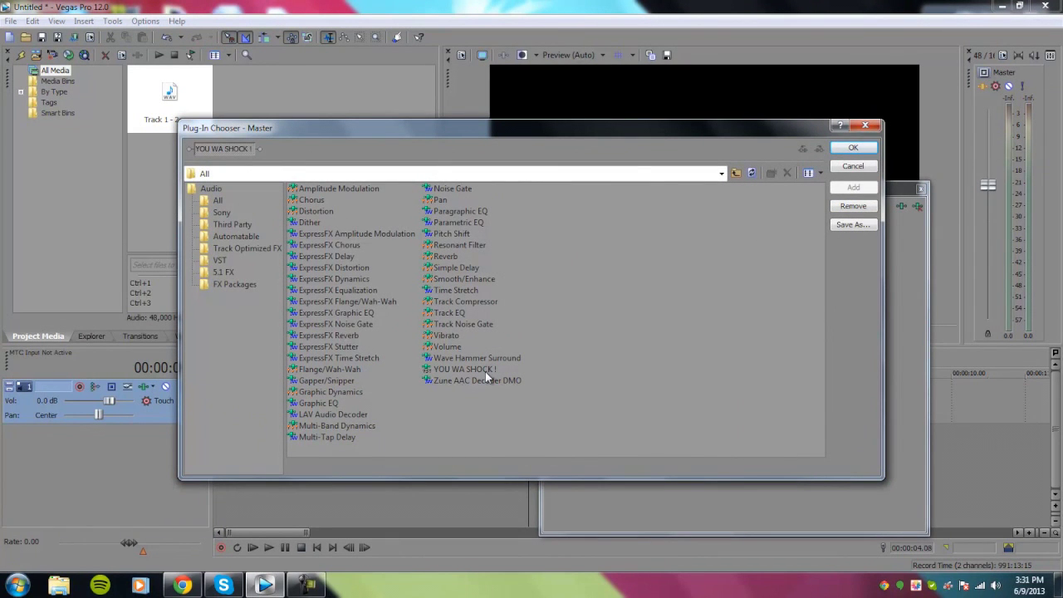
pyautogui.click(853, 147)
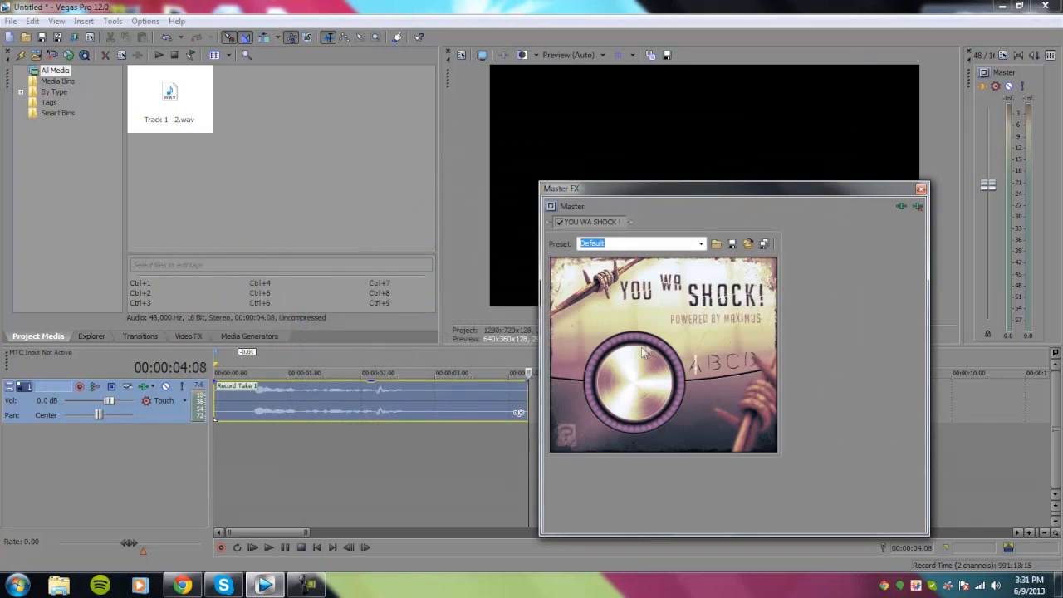
pyautogui.click(639, 359)
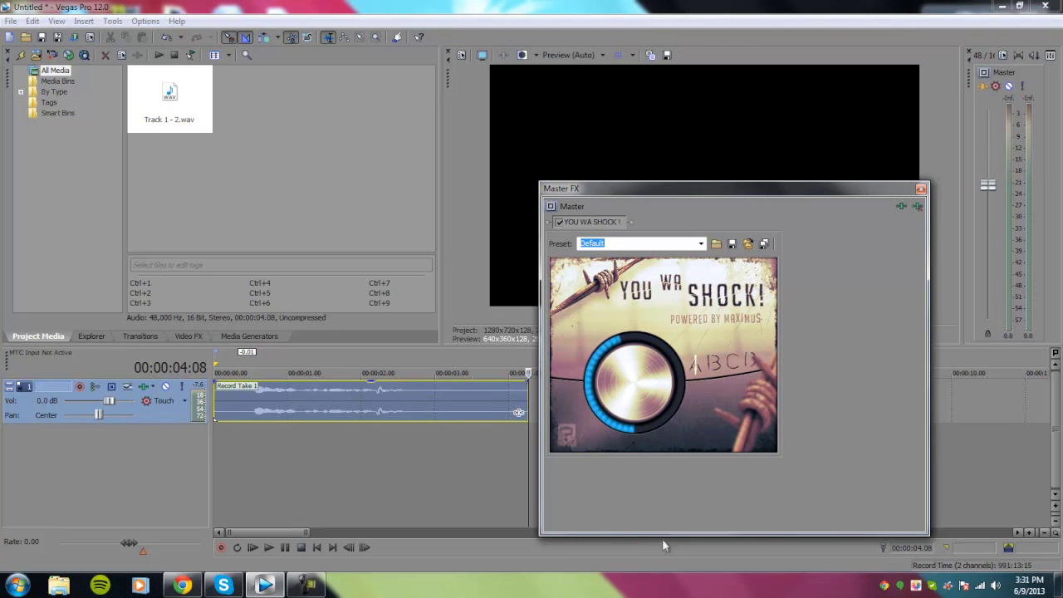
# - Toggle the YOU WA SHOCK! central knob to its next mode, pushing the effect to maximum
pyautogui.click(716, 362)
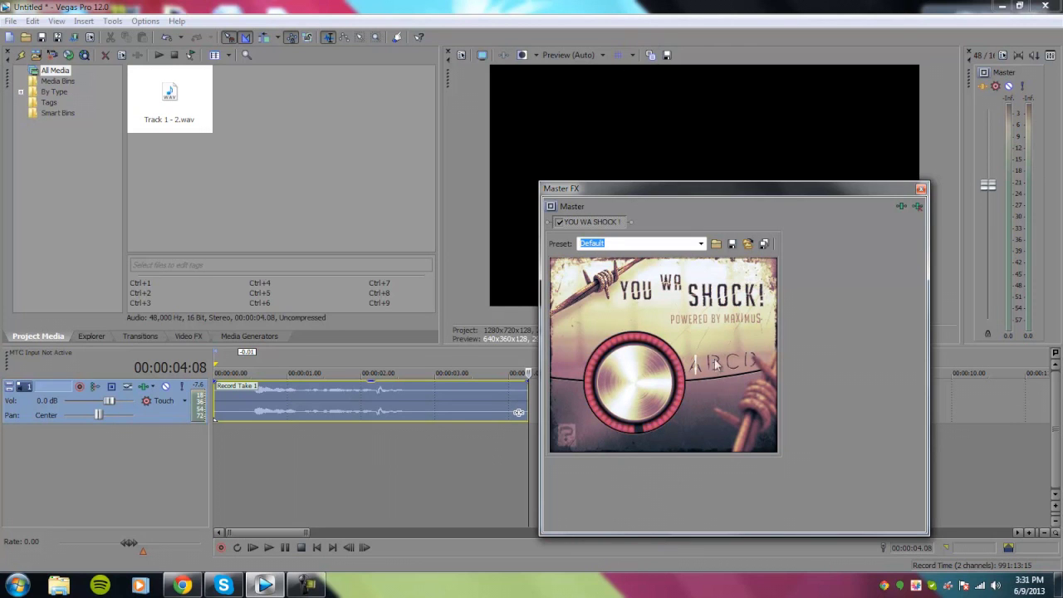